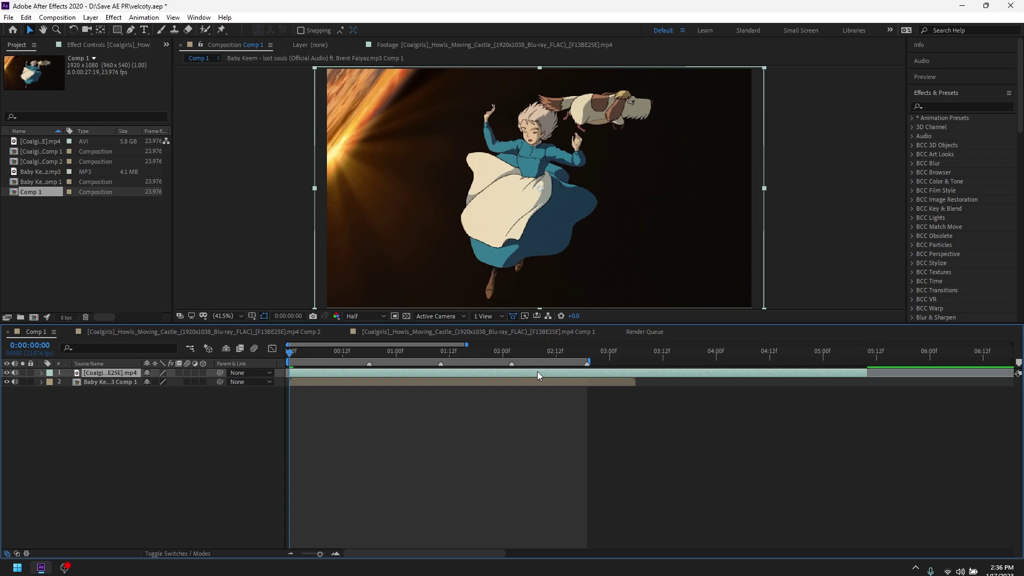
Enable time remapping on the footage layer and pre-compose it without adjusting the composition duration to the layer's time span
key(ctrl+alt+t)
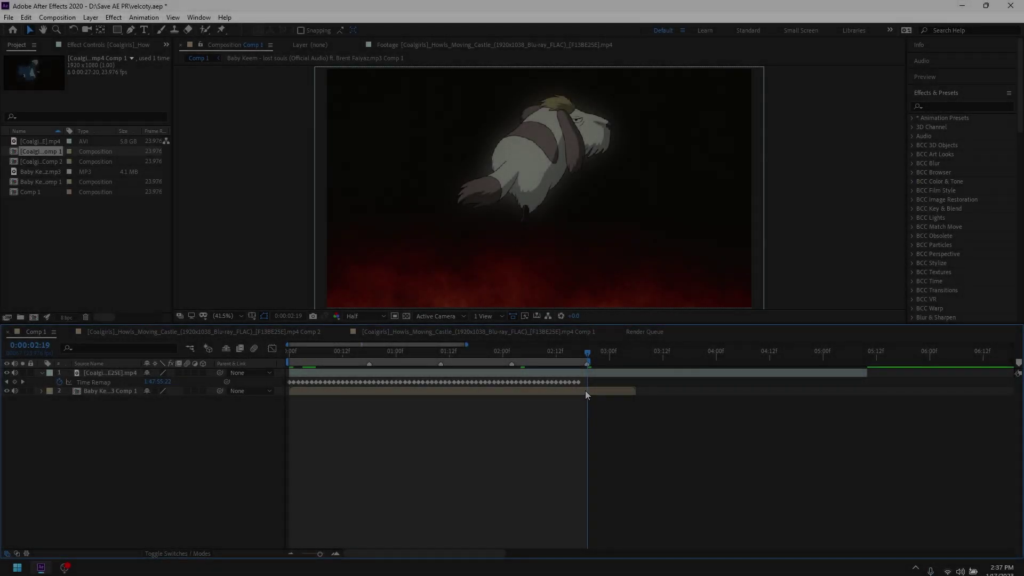
right_click(594, 373)
click(636, 324)
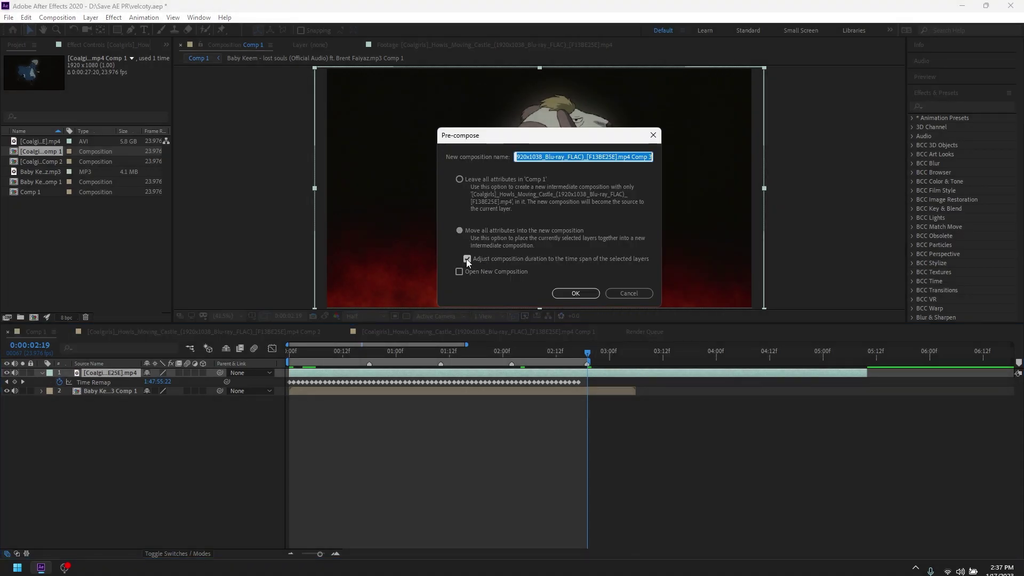
click(468, 259)
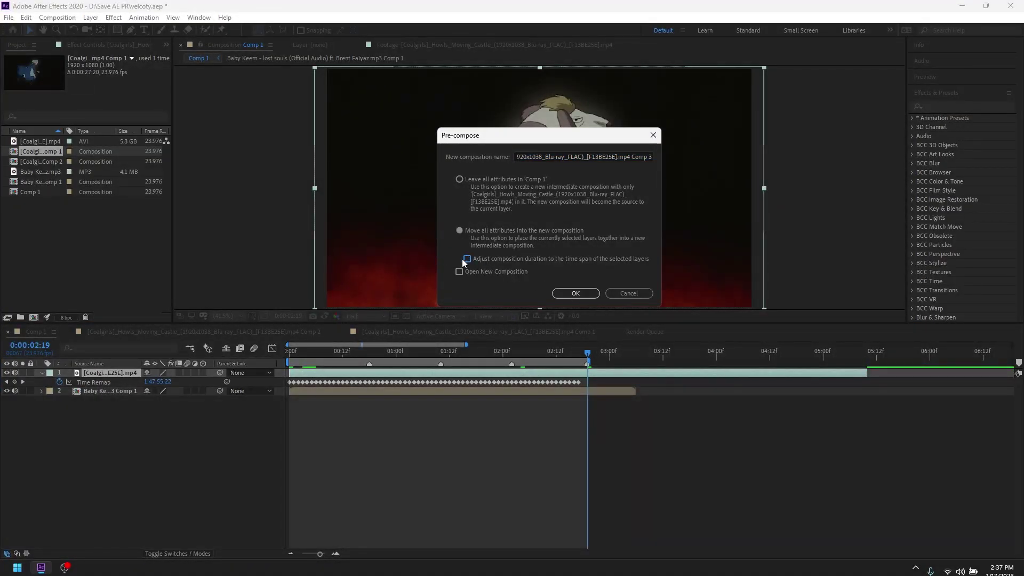
click(570, 294)
Search the effects for twixtor and apply Twixtor Pro to the pre-composed footage layer
drag(585, 352, 440, 356)
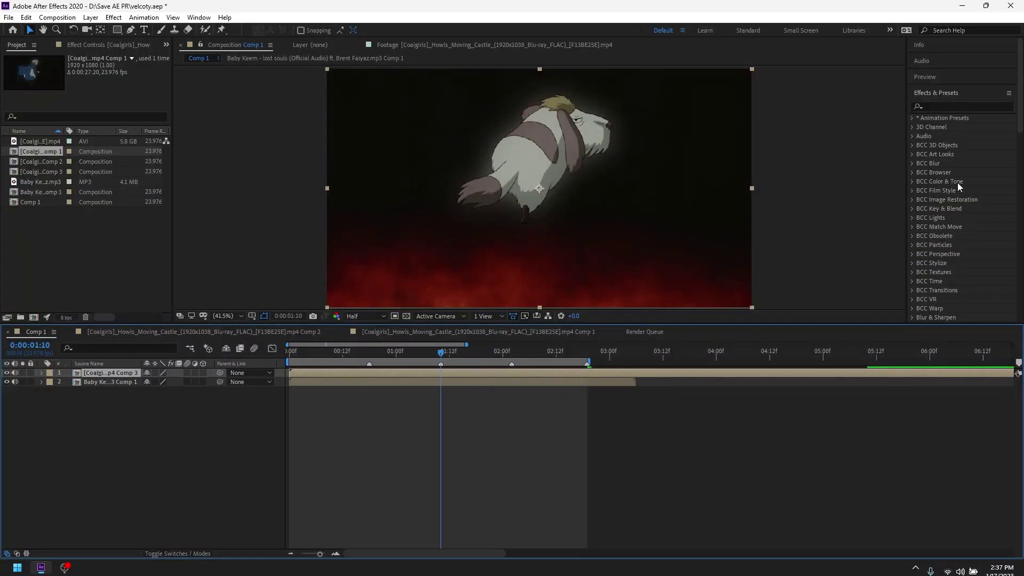
click(955, 106)
text(twixtor)
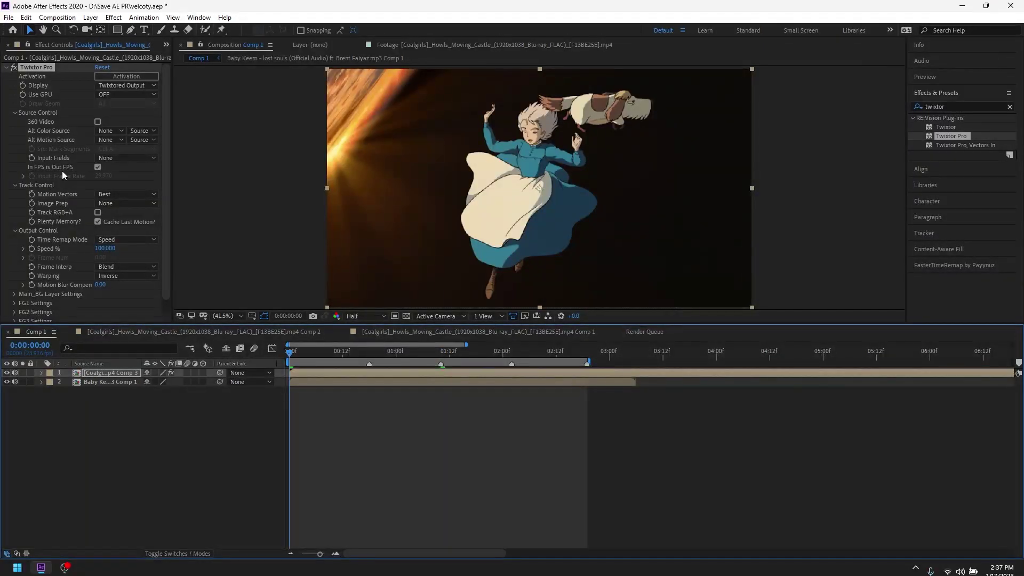
Turn off In FPS is Out FPS in Twixtor Pro and set the input frame rate to 23.976
click(98, 167)
click(105, 176)
text(2)
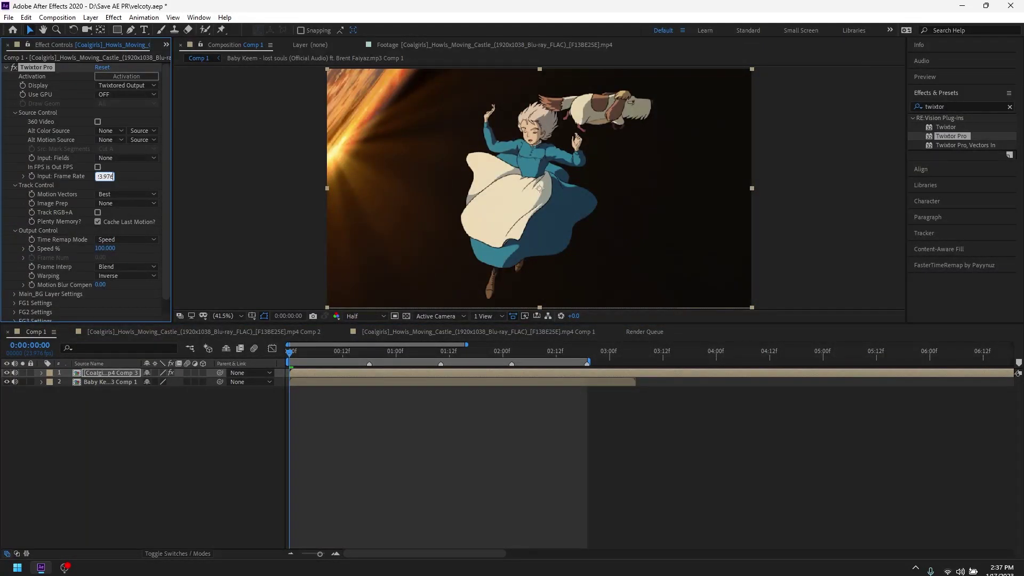
text(3.976)
Set Twixtor's Image Prep to Contrast/Edge Enhance, Frame Interp to Motion Weighted Blend, Warping to Inverse w/ Smart Blend, and keyframe Speed at 30%
click(127, 203)
click(138, 225)
click(119, 267)
click(148, 302)
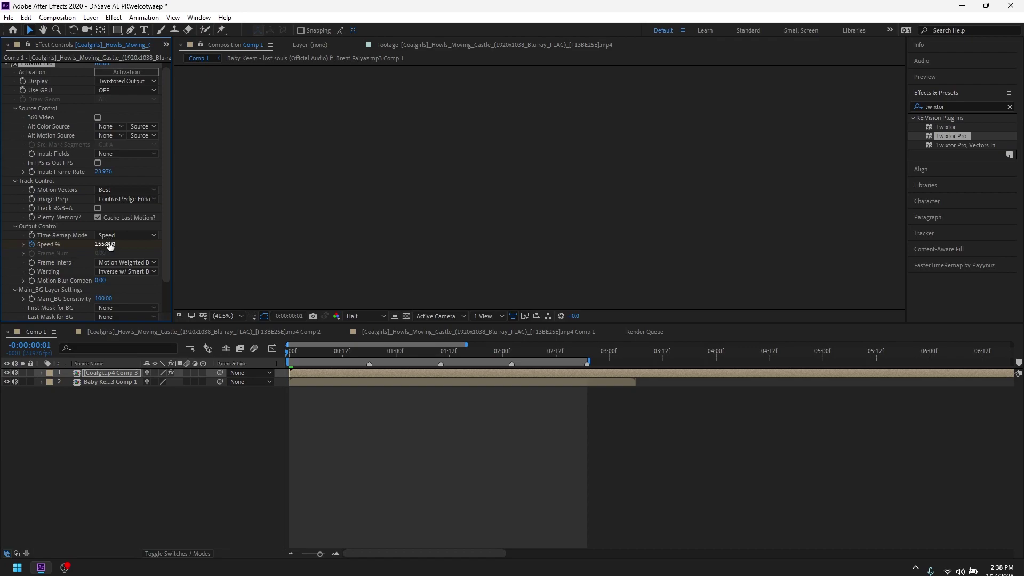
key(Page_Down)
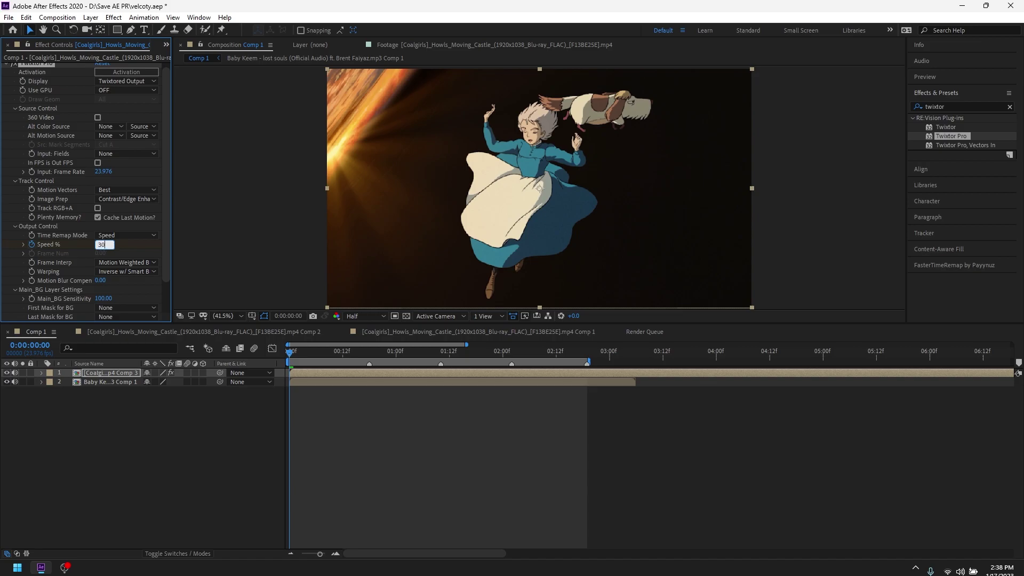
Pre-compose the Twixtor layer, moving all attributes into the new composition and leaving duration adjustment off
right_click(331, 374)
click(389, 326)
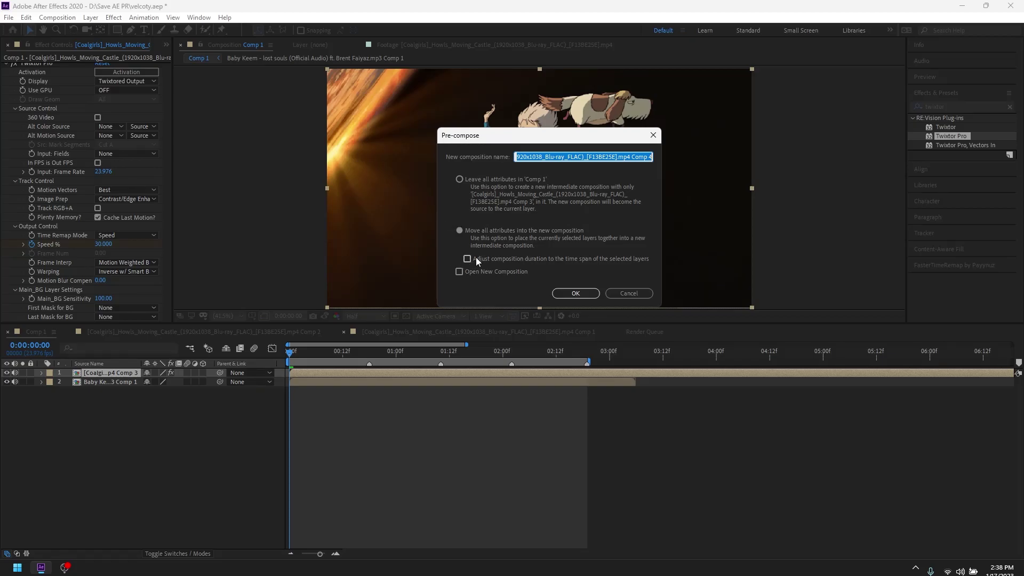
click(558, 295)
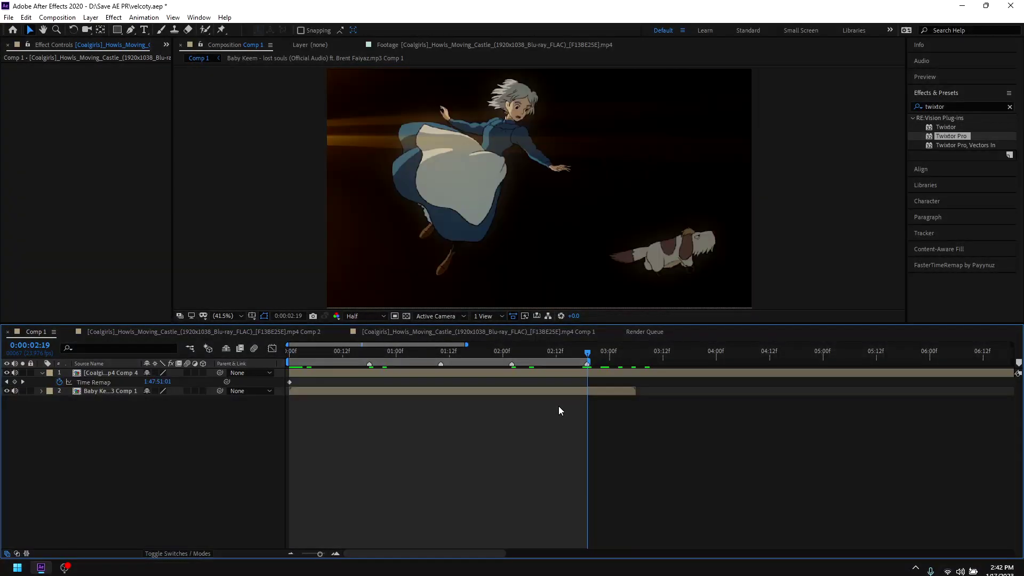
Add a Time Remap keyframe on the clip at 0:00:02:19 and set it to 1:47:57:01
click(579, 373)
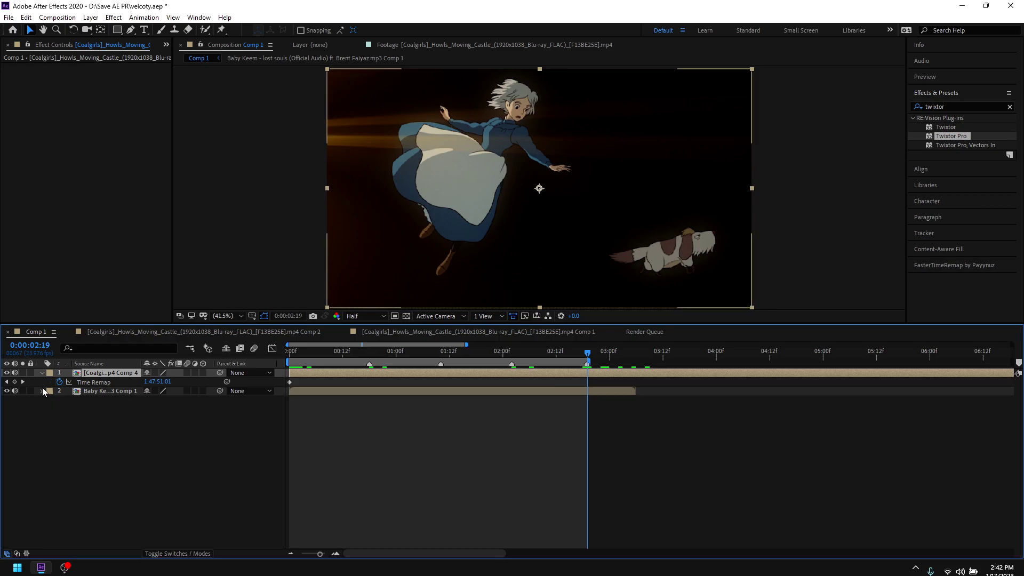
click(15, 382)
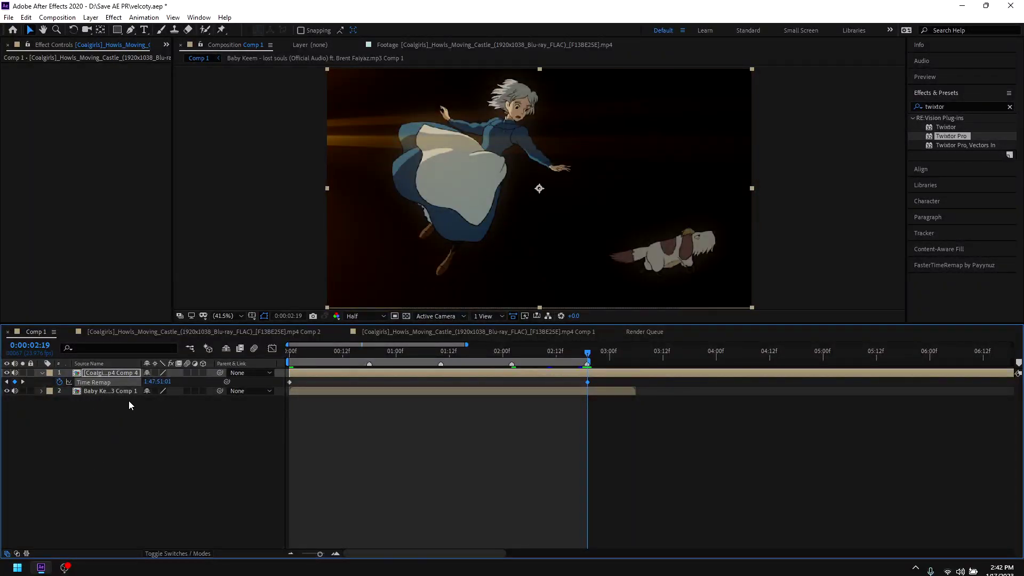
drag(189, 382, 507, 386)
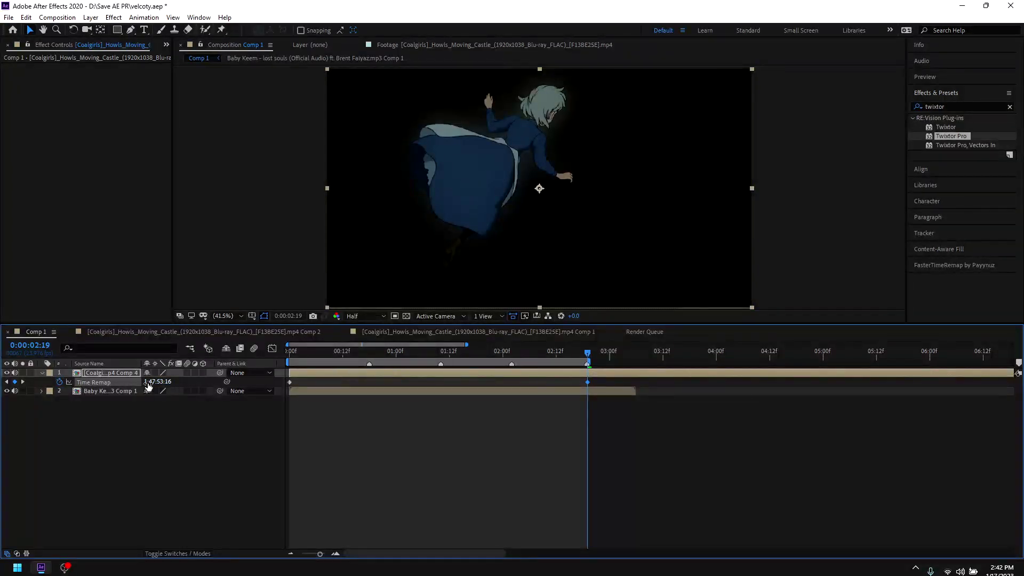
Keyframe Time Remap at the markers after the start, including 0:00:00:18 and 0:00:01:10, advancing the footage time at each
click(369, 354)
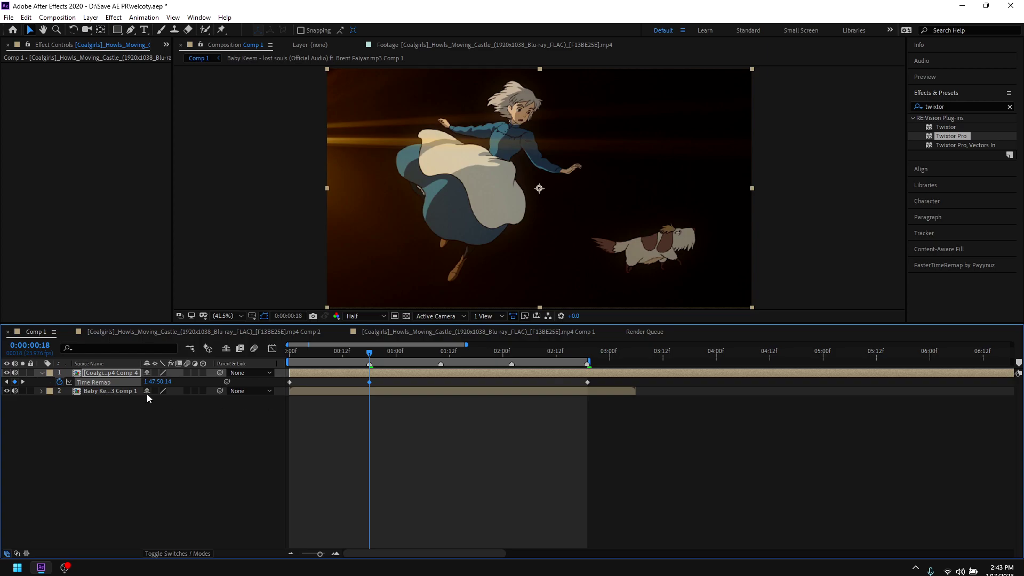
drag(178, 384, 441, 359)
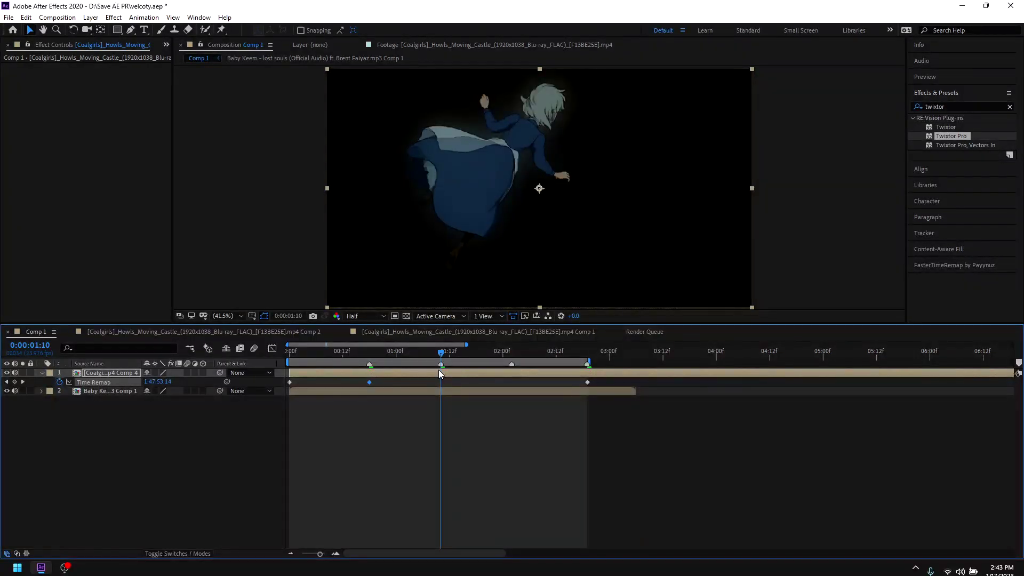
drag(160, 382, 206, 383)
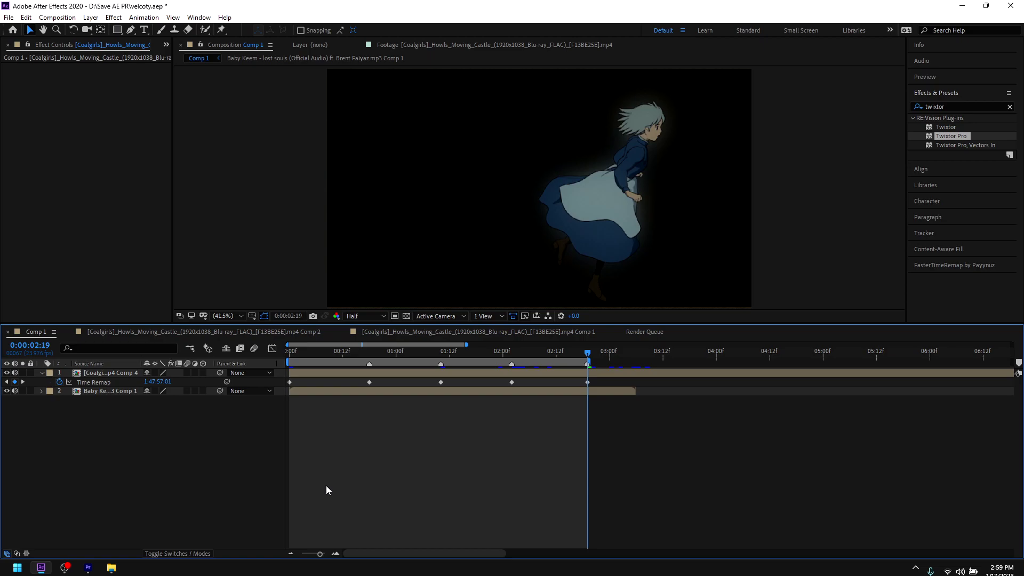
Split only the footage layer at 0:00:02:19 and delete the part after the cut
key(ctrl+shift+d)
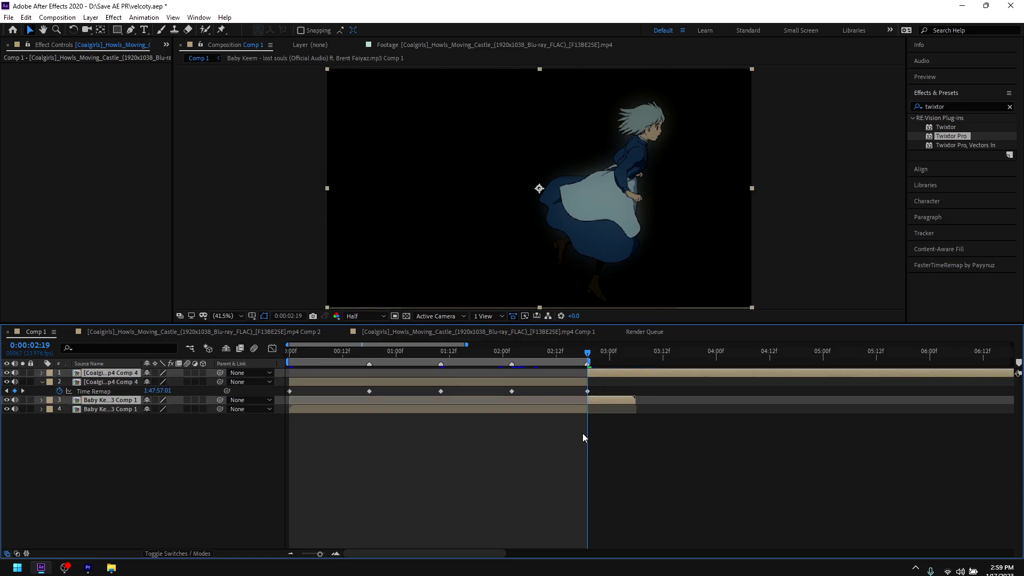
key(ctrl+z)
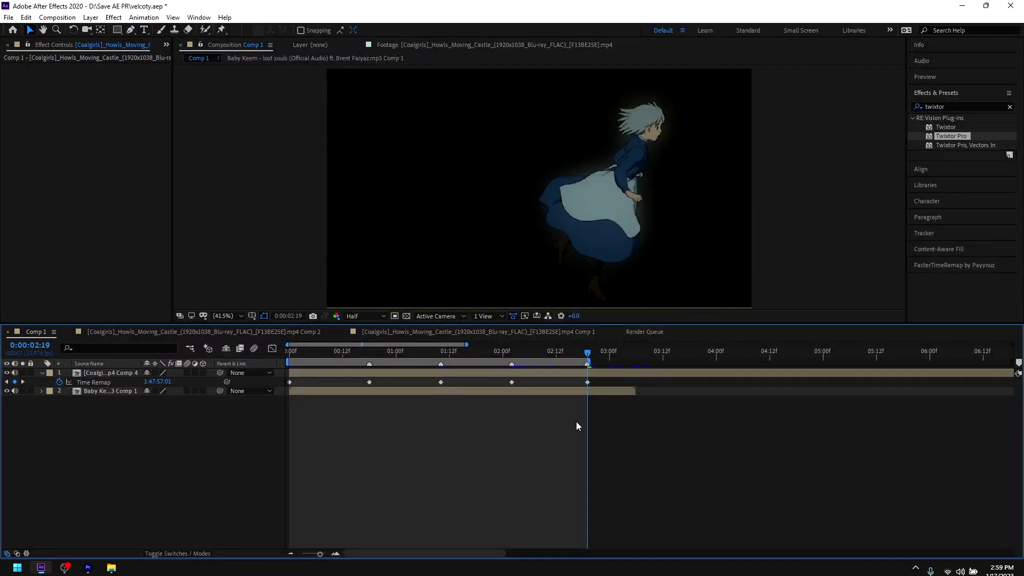
click(598, 370)
key(ctrl+shift+d)
key(Delete)
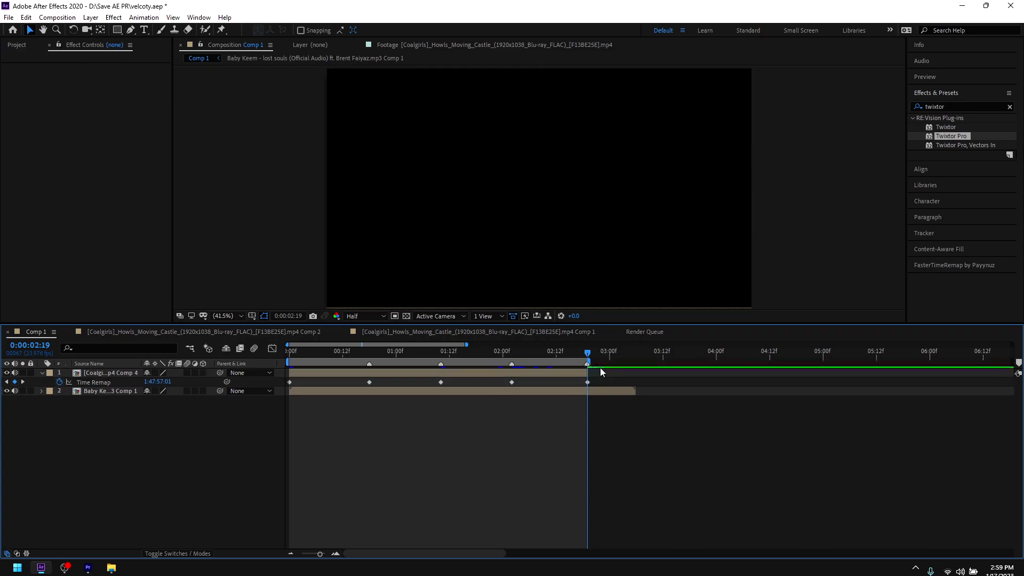
Apply Easy Ease to all Time Remap keyframes and show their curve in the graph editor
scroll(600, 367, down, 4)
scroll(331, 379, up, 4)
drag(483, 380, 252, 395)
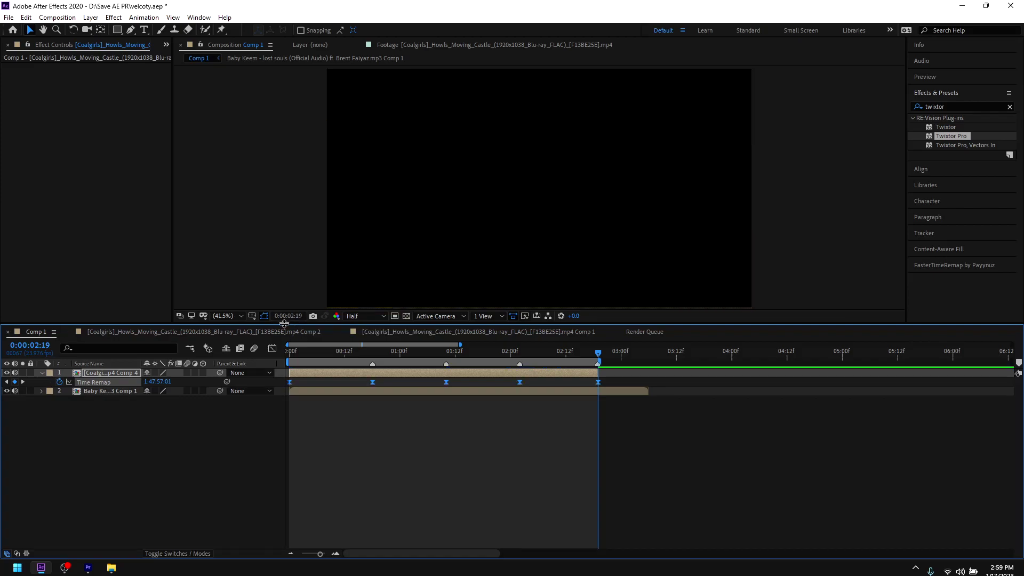
click(272, 348)
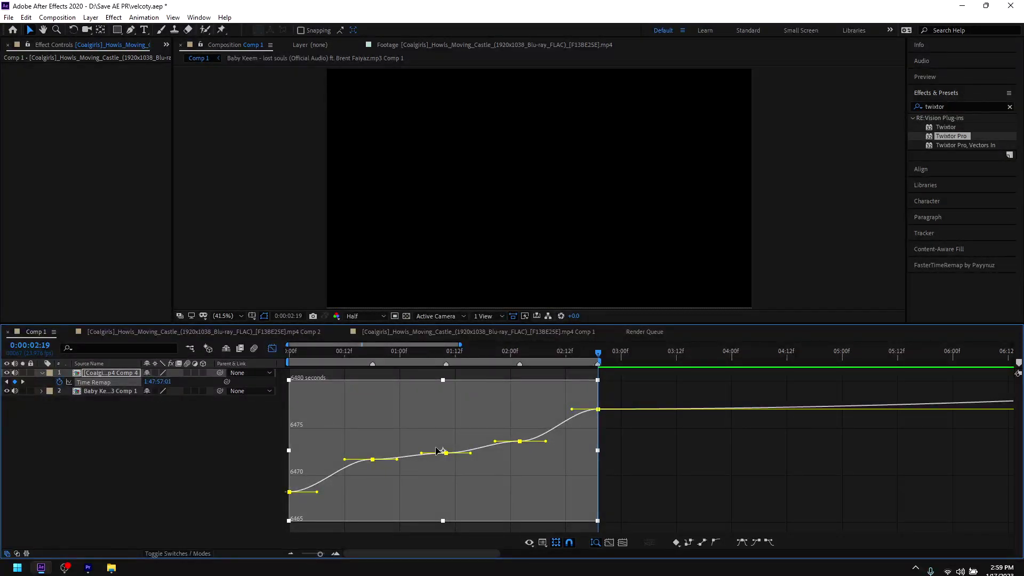
Steepen the Time Remap curve handles at the first keyframe and going into the 0:00:00:18 keyframe
click(462, 376)
click(446, 460)
drag(598, 353, 339, 415)
double_click(289, 521)
drag(318, 521, 381, 463)
Steepen both curve handles of the 0:00:01:10 keyframe and the incoming handle of the 0:00:02:03 keyframe
drag(413, 553, 393, 553)
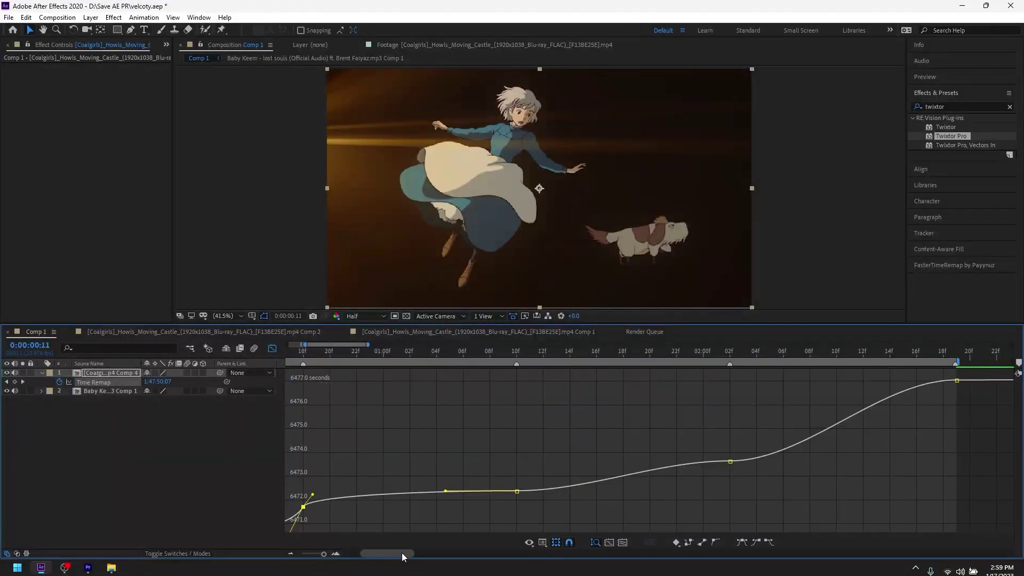
drag(551, 471, 603, 482)
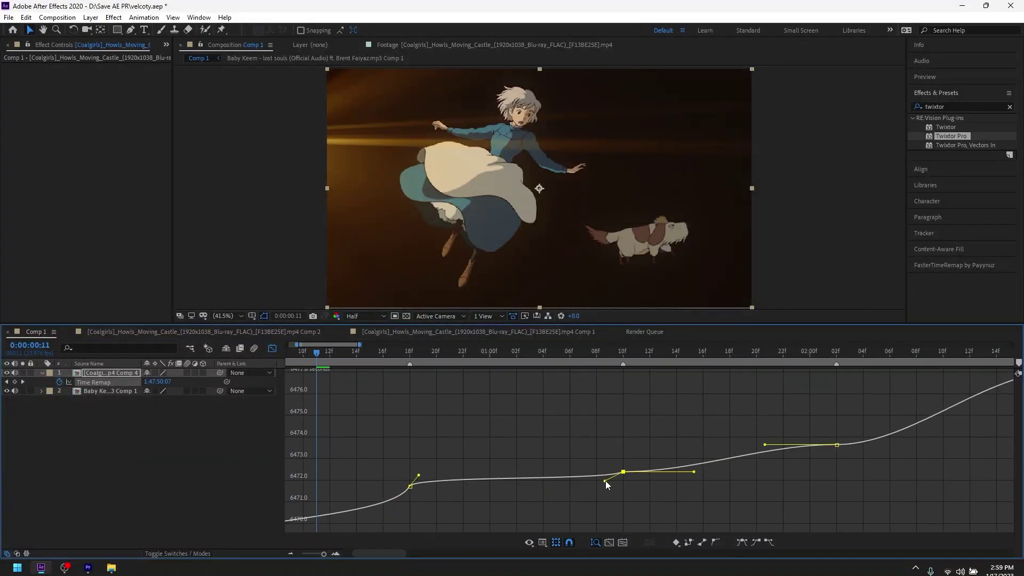
drag(322, 383, 623, 384)
drag(694, 472, 631, 460)
drag(765, 445, 832, 469)
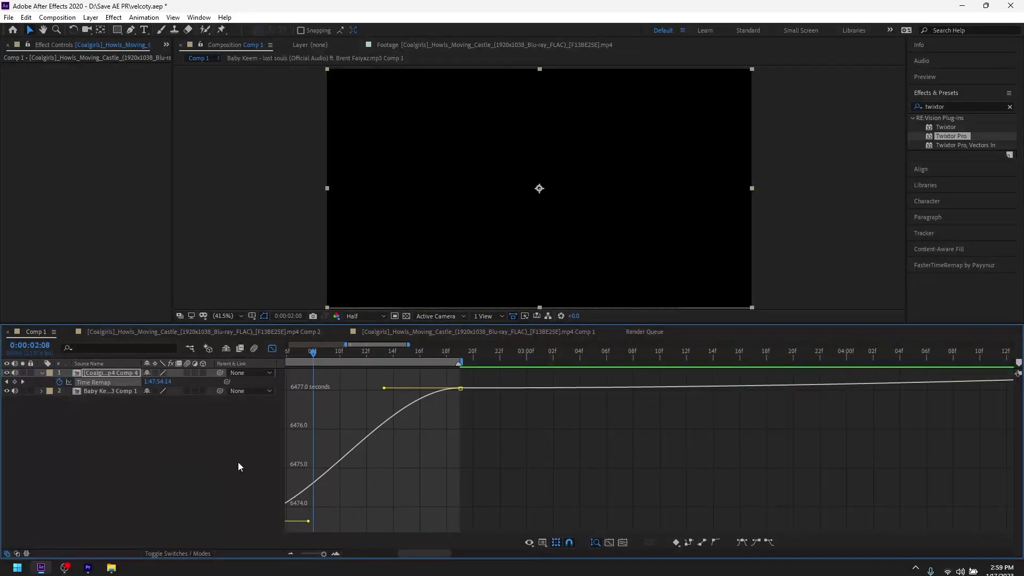
Steepen the outgoing handle at 0:00:02:03 and the incoming handle at 0:00:02:19, then close the graph editor
key(j)
drag(429, 497, 361, 449)
drag(506, 384, 570, 464)
drag(324, 554, 318, 554)
click(272, 349)
Play the composition from the start to check the velocity and show the preview settings
drag(469, 355, 245, 379)
key(space)
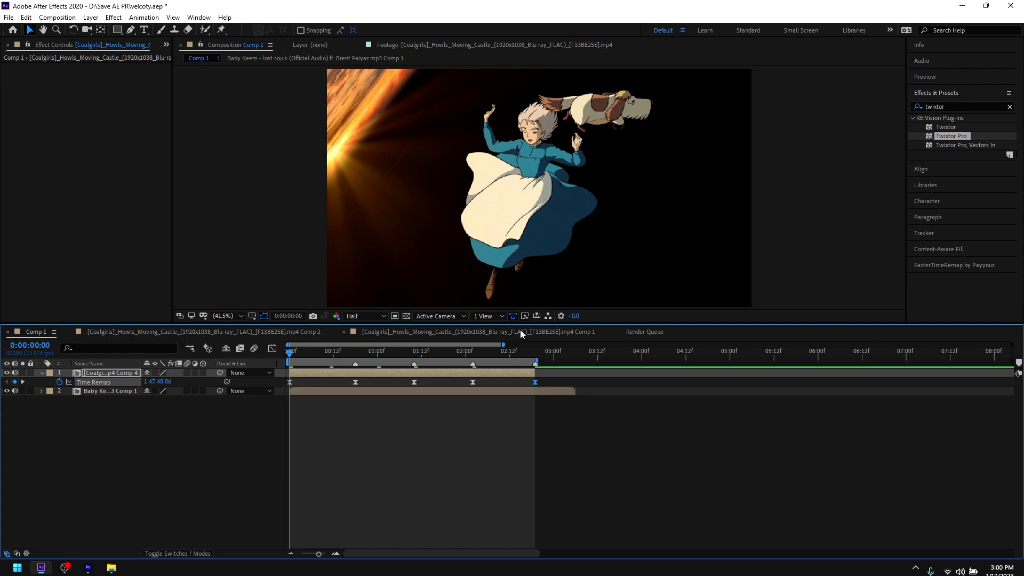
click(932, 81)
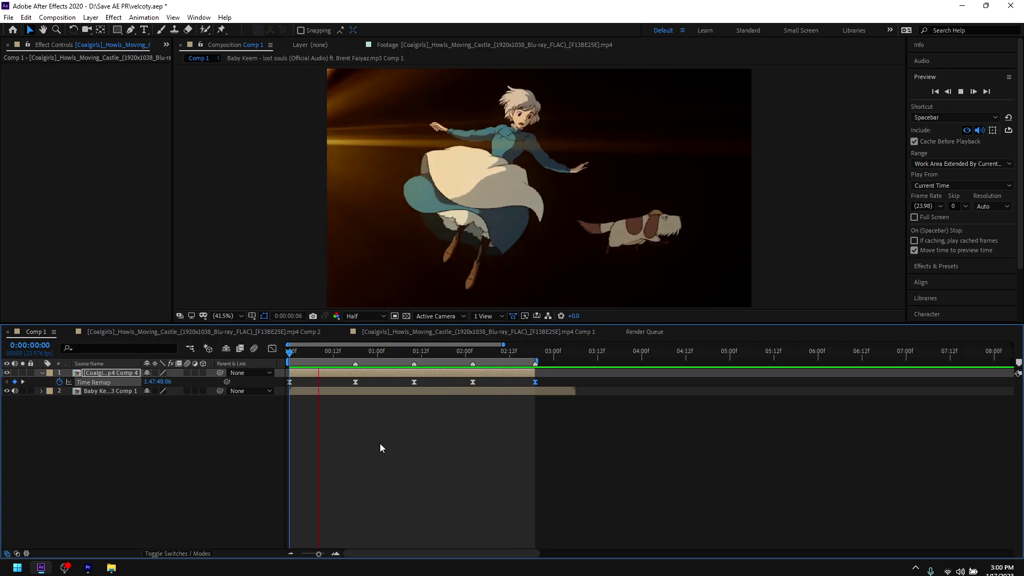
Reposition the middle Time Remap keyframes in the value graph, lowering 0:00:00:18 and raising 0:00:02:03 for more even ramps
drag(348, 357, 385, 368)
drag(558, 395, 294, 386)
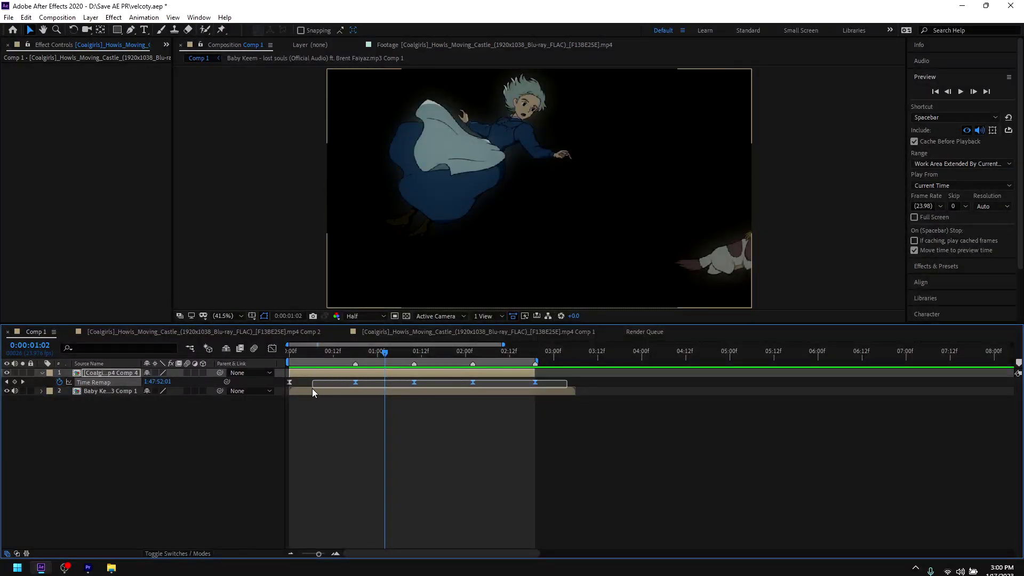
click(272, 349)
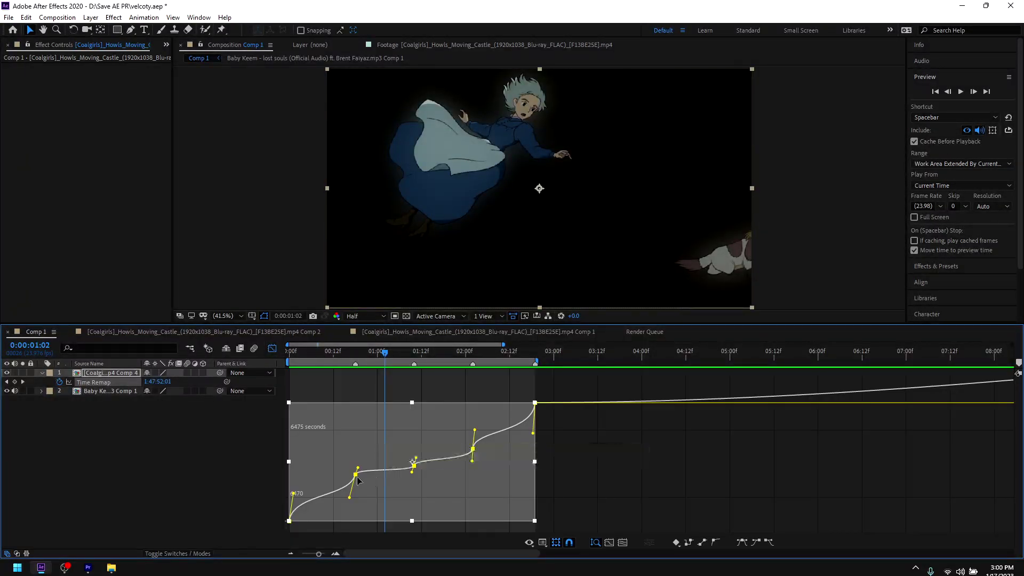
drag(357, 480, 412, 484)
click(355, 394)
Play back the adjusted speed ramps and return from the graph editor to the layer view
key(space)
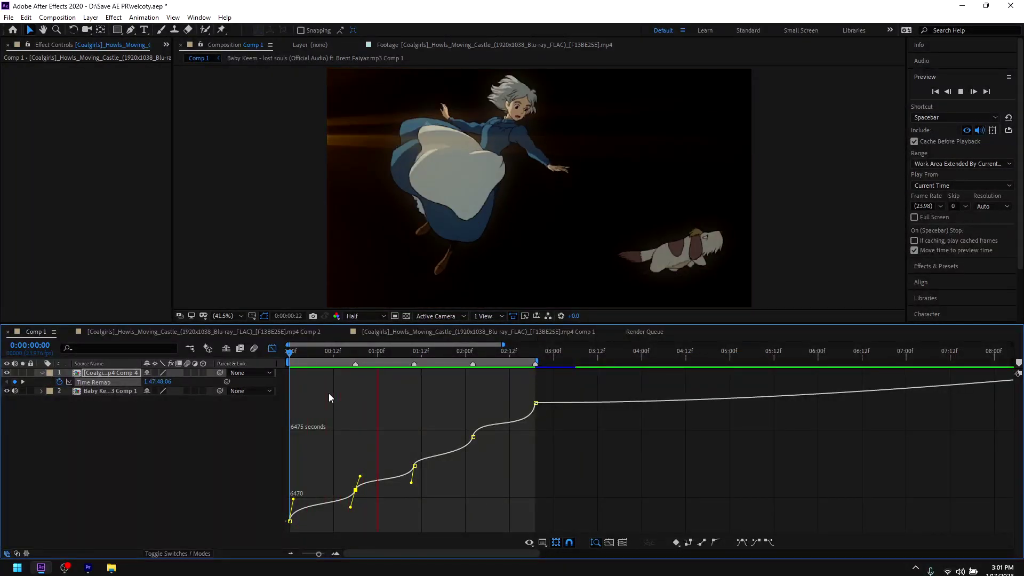
key(space)
key(shift+F3)
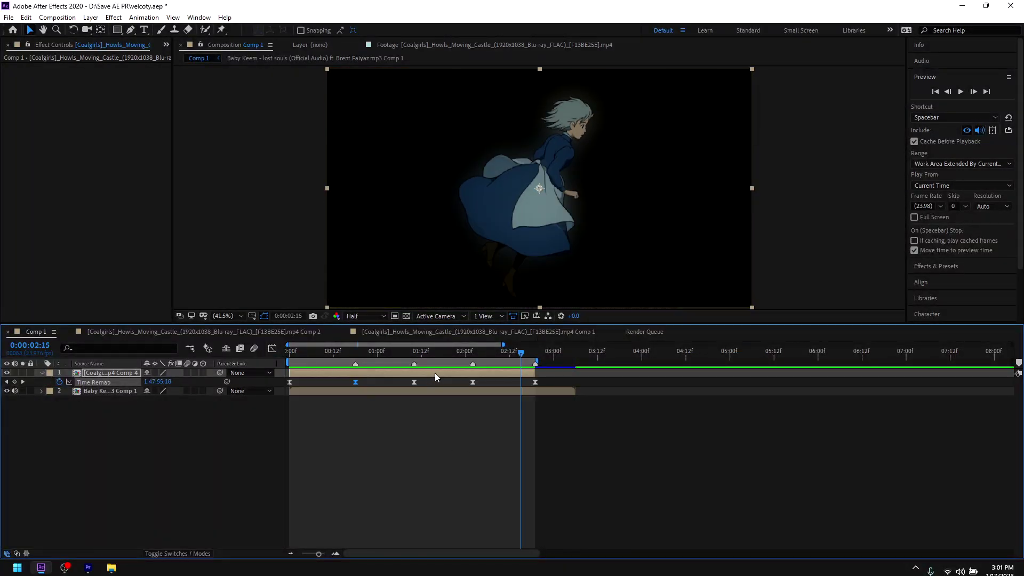
Enable Pixel Motion frame blending on the source footage inside the nested compositions and return to Comp 1
double_click(402, 373)
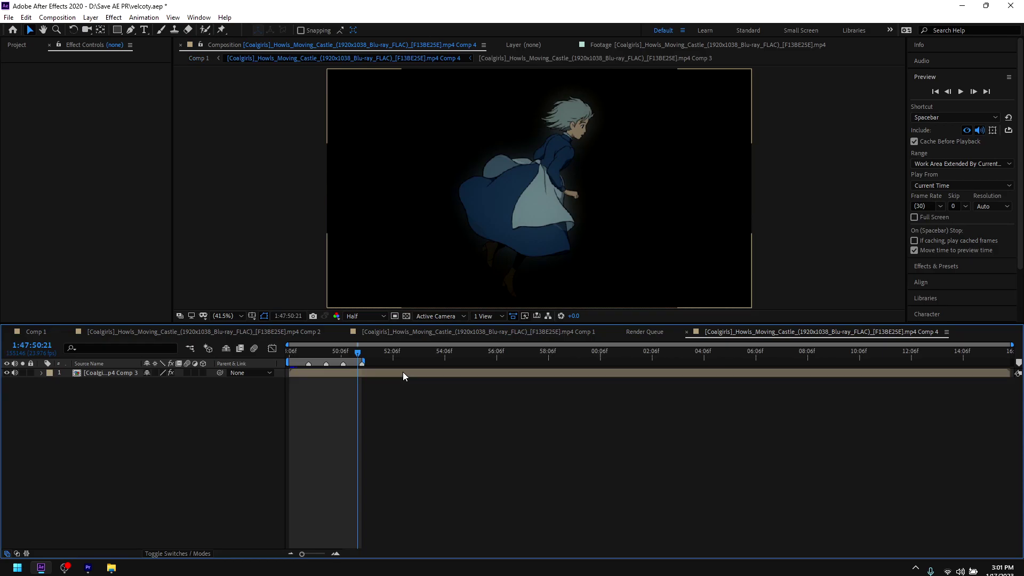
double_click(414, 374)
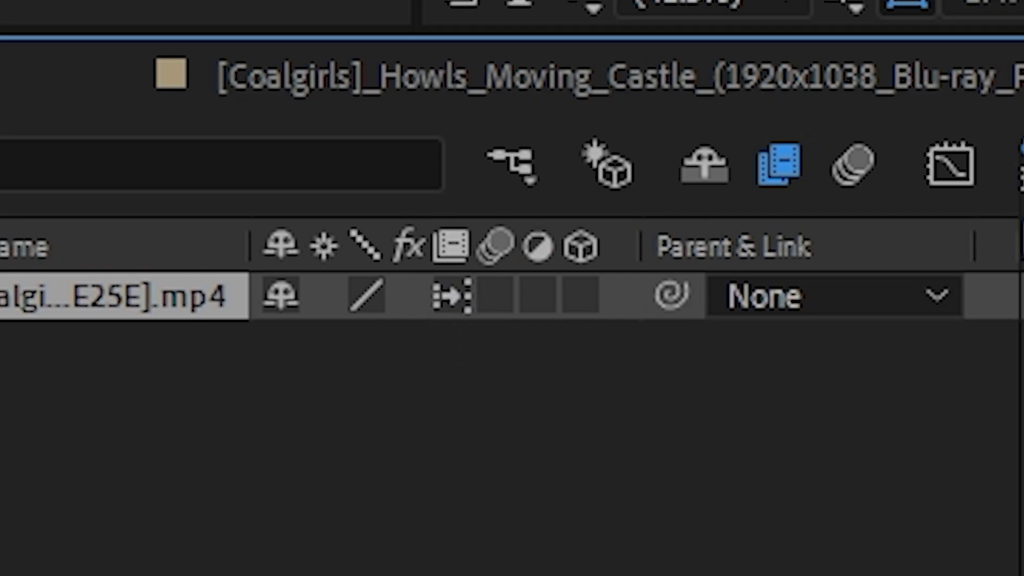
click(1018, 331)
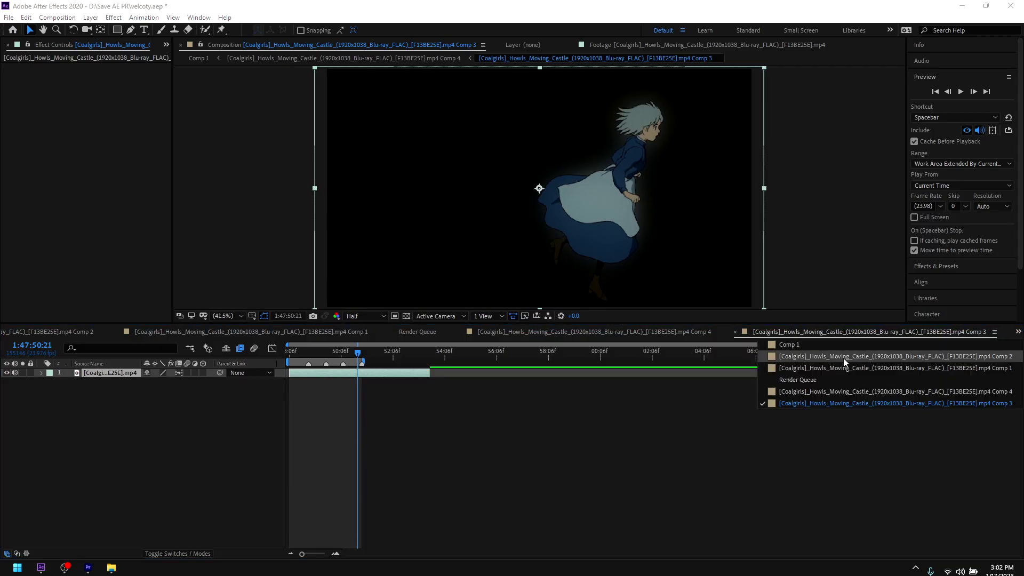
click(785, 345)
Preview Comp 1 from the start to check the frame-blended velocity
drag(501, 355, 244, 357)
click(486, 353)
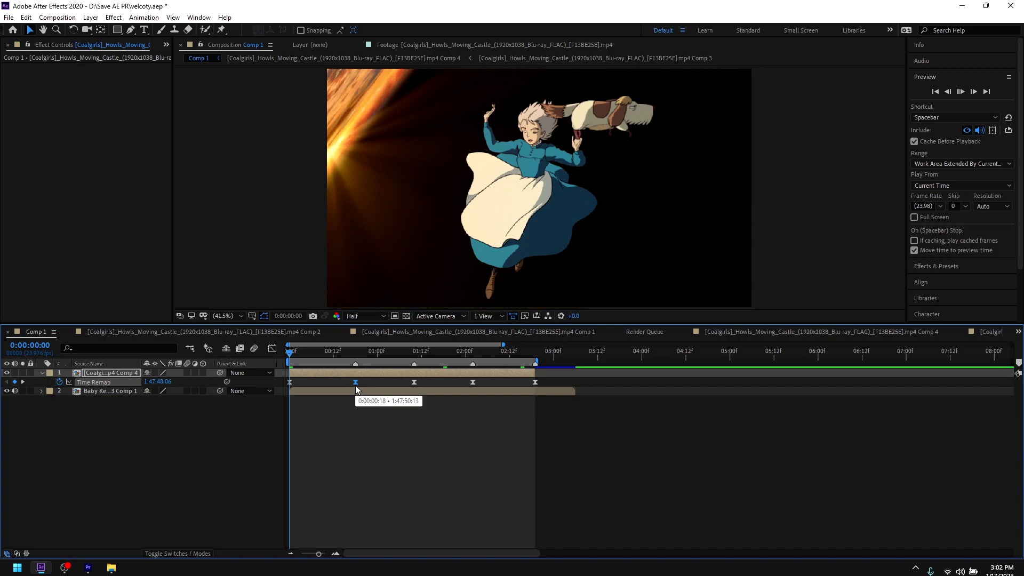
key(space)
key(space)
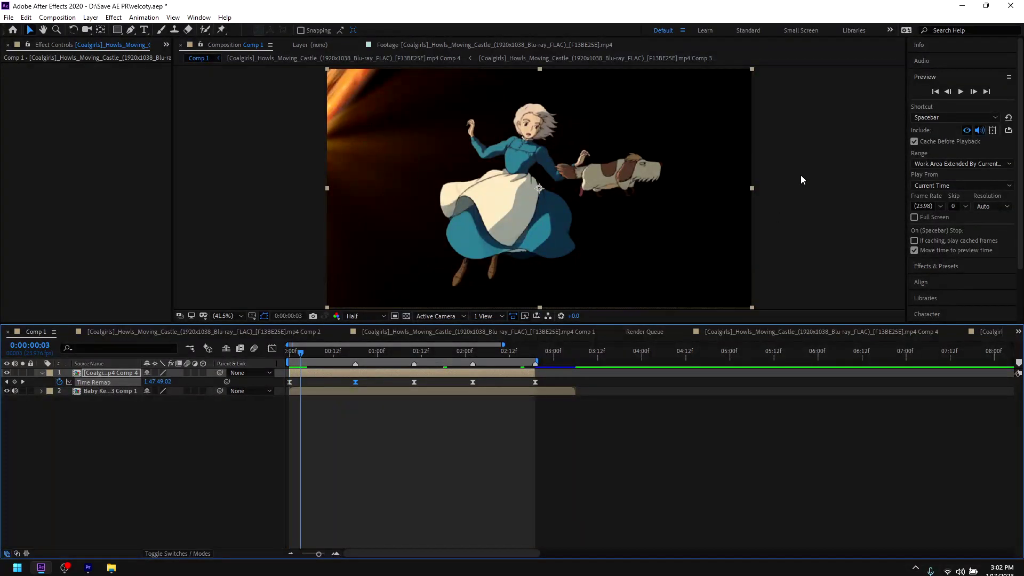
Search the effects for rsmb and apply RSMB to the time-remapped clip layer
key(ctrl+f)
text(r)
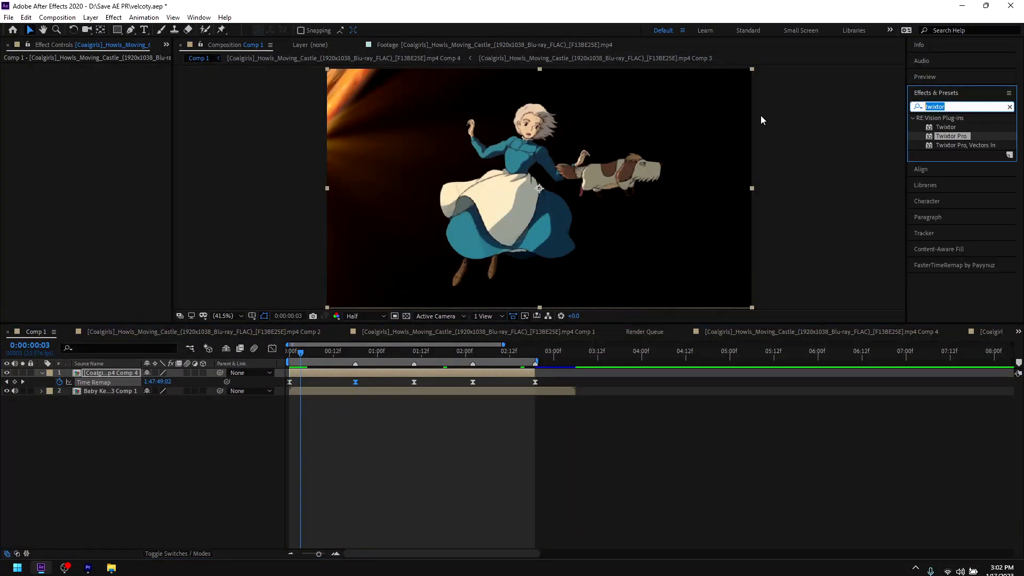
text(smb)
drag(943, 172, 905, 179)
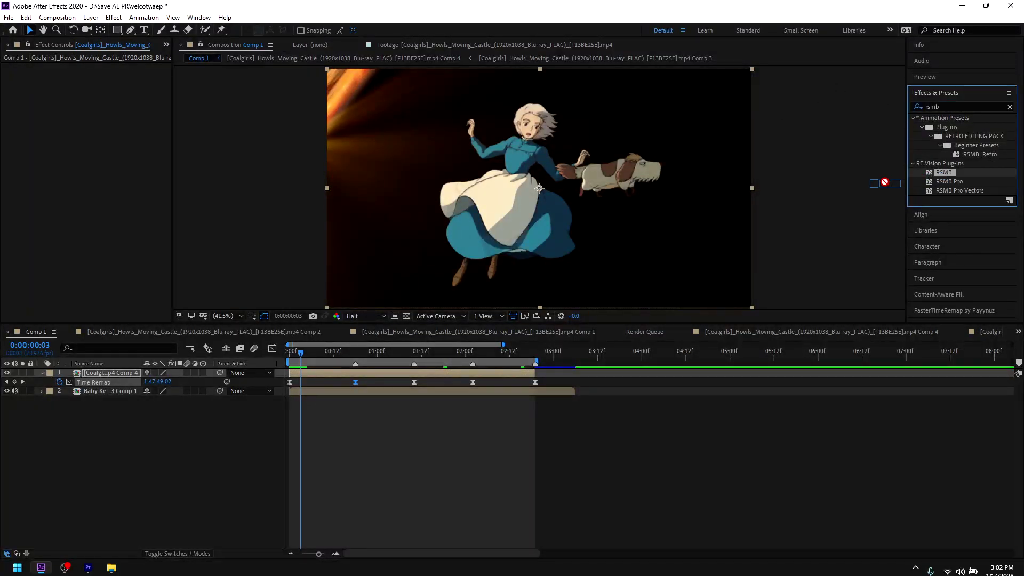
drag(377, 374, 376, 373)
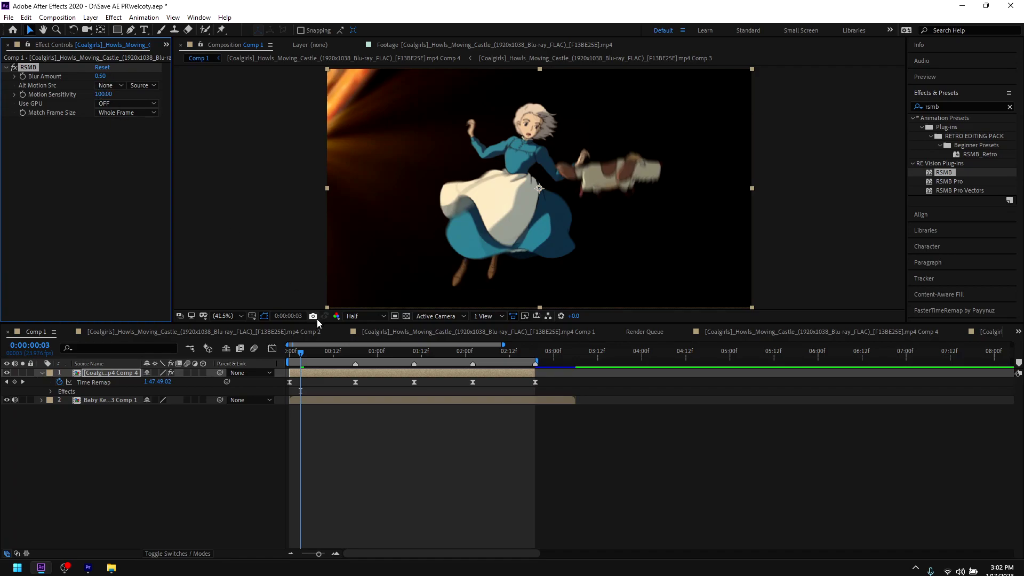
Try motion blur on the clip layer at the first frame
drag(301, 354, 290, 353)
click(186, 372)
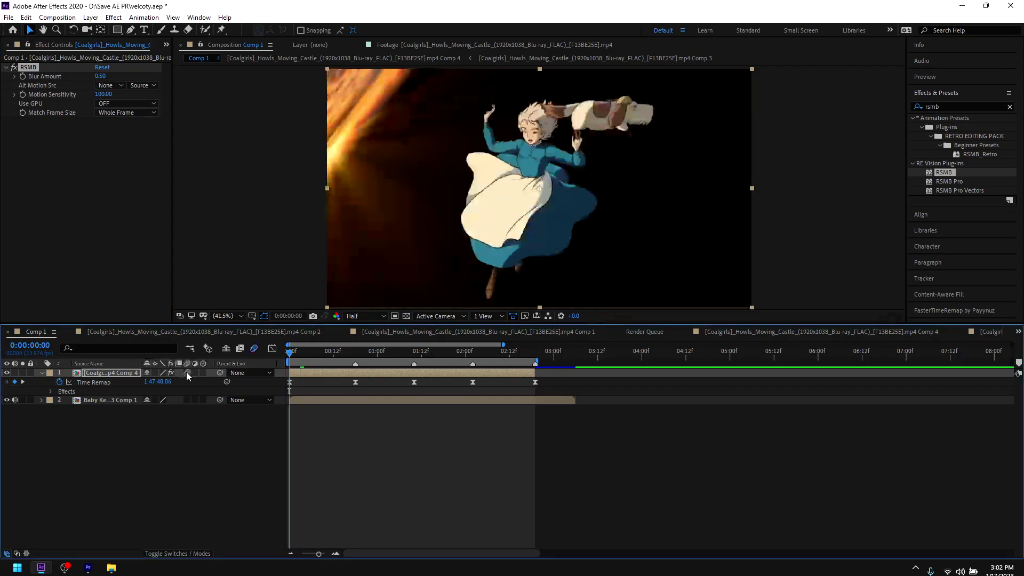
click(186, 372)
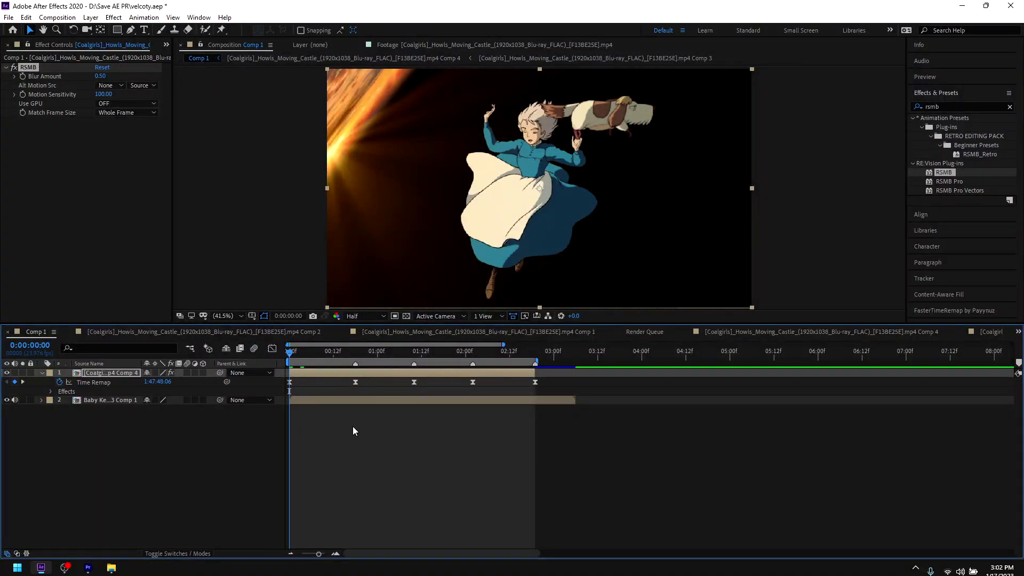